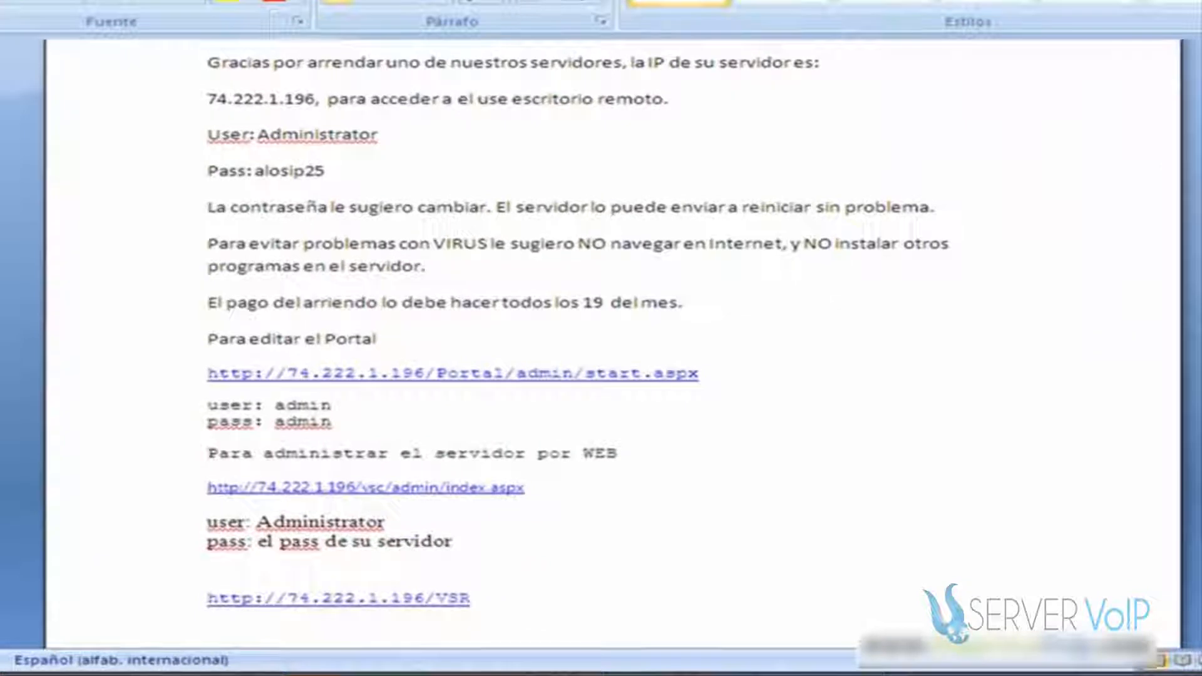
Step: Connect by Remote Desktop to 74.222.1.196 and log on as administrator with the account password
{"action": "left_click", "coordinate": [760, 674]}
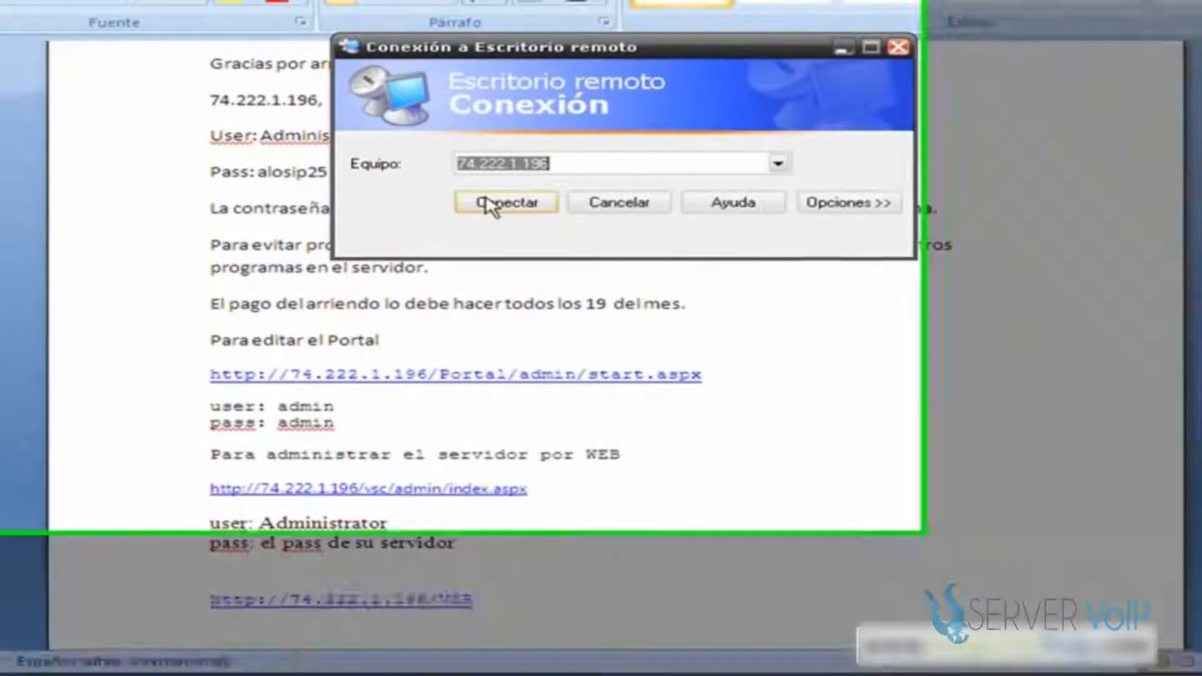
{"action": "left_click", "coordinate": [487, 203]}
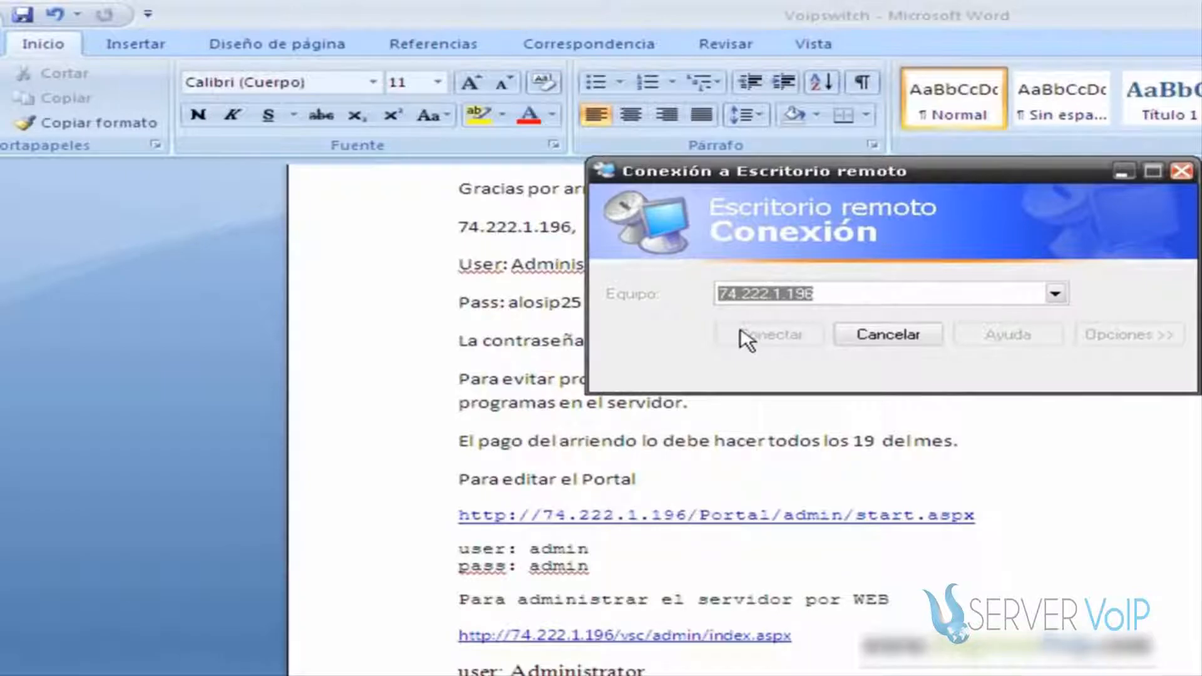
{"action": "type", "text": "******"}
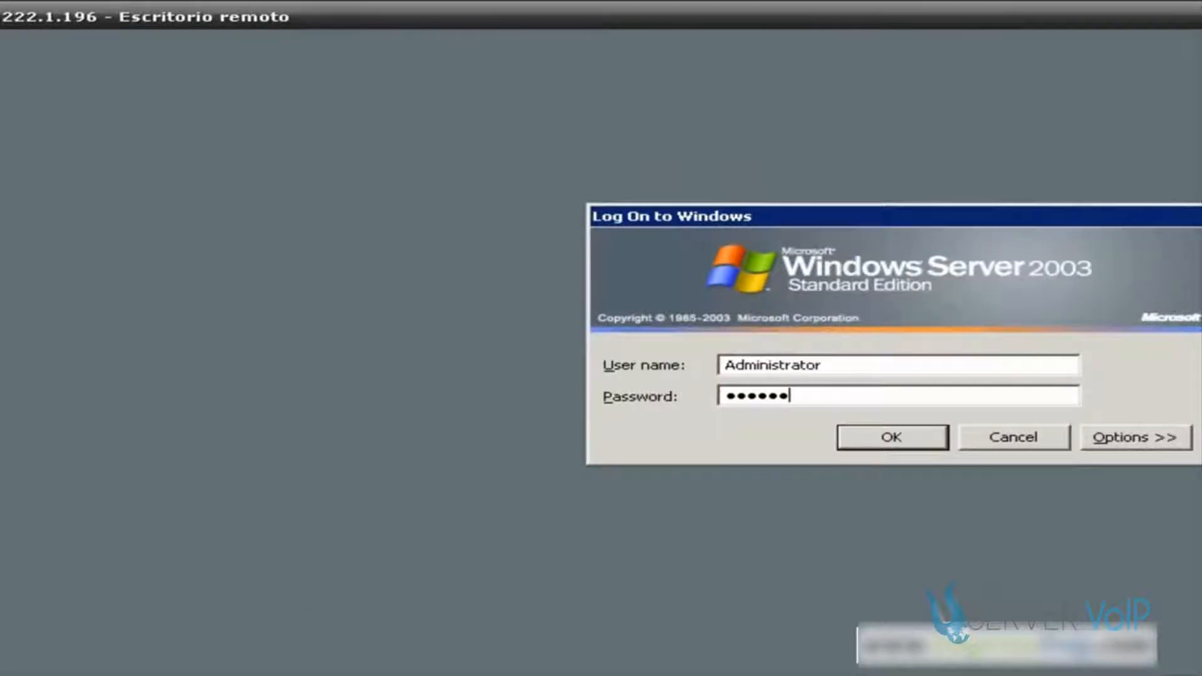
{"action": "type", "text": "**"}
{"action": "key", "text": "Return"}
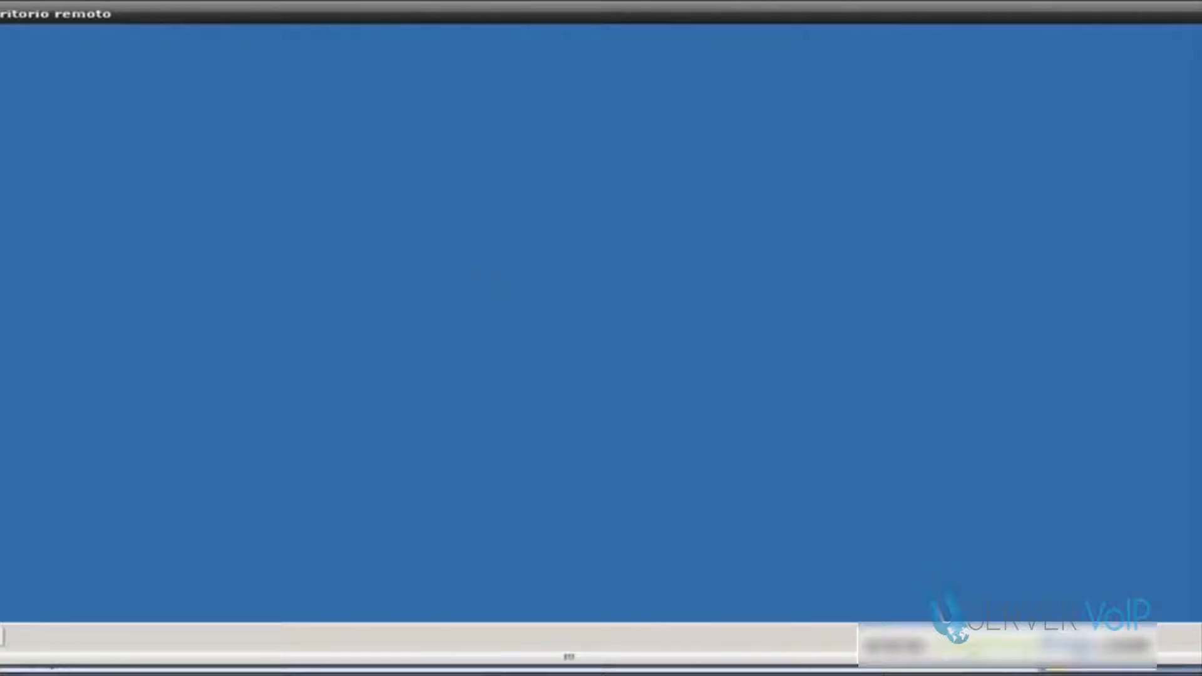
Step: Change the administrator password through Windows Security, then return to the desktop
{"action": "left_click", "coordinate": [2, 638]}
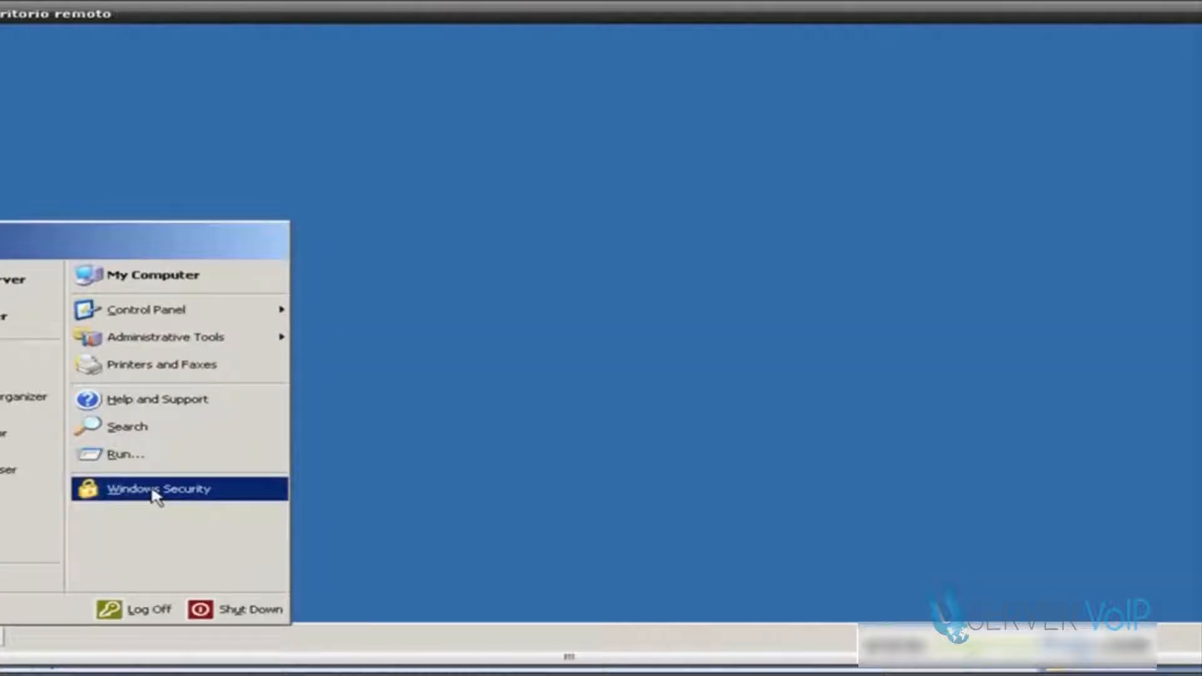
{"action": "left_click", "coordinate": [155, 492]}
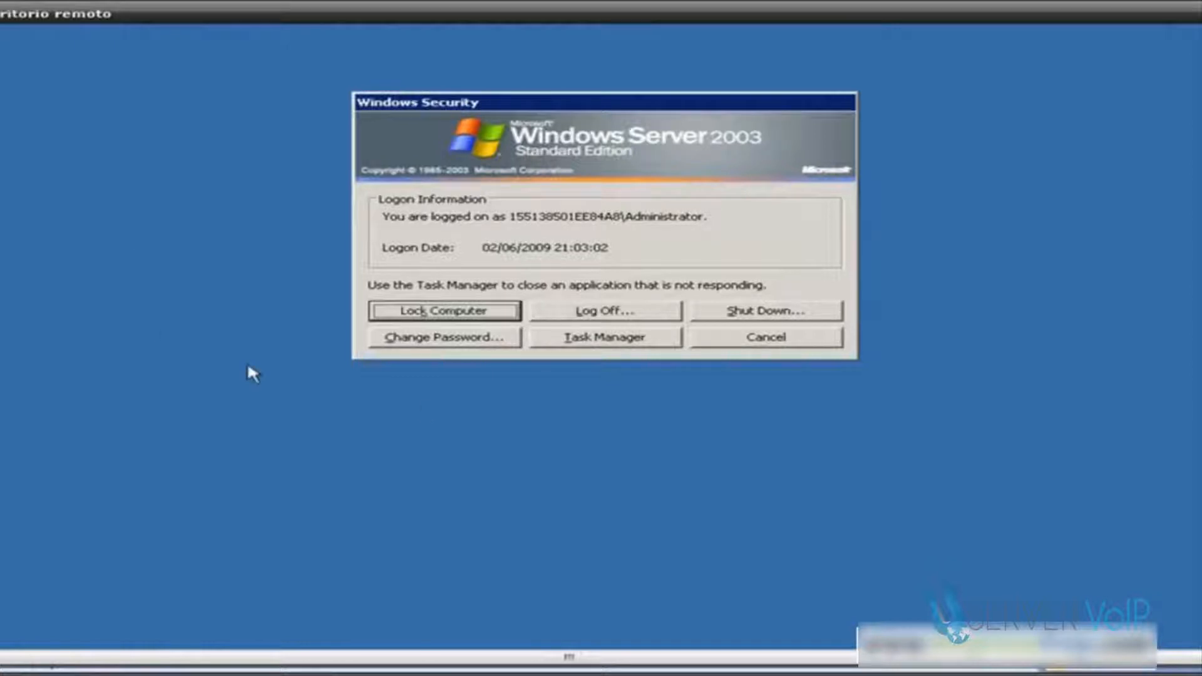
{"action": "left_click", "coordinate": [445, 337]}
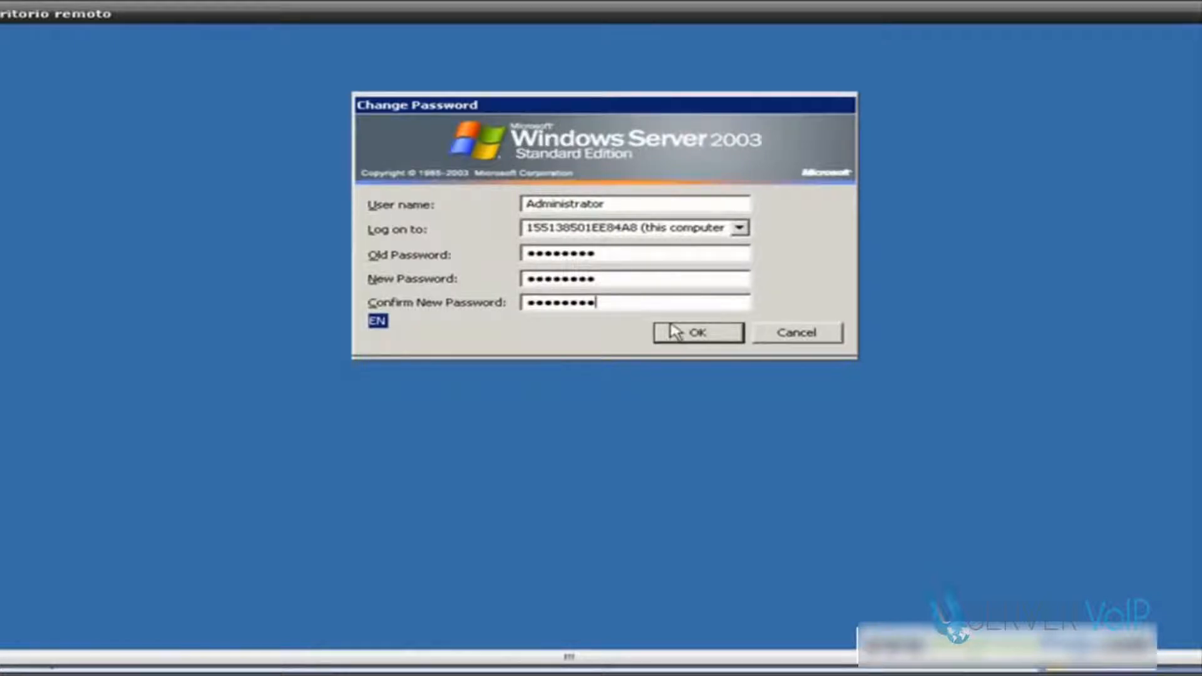
{"action": "left_click", "coordinate": [689, 332]}
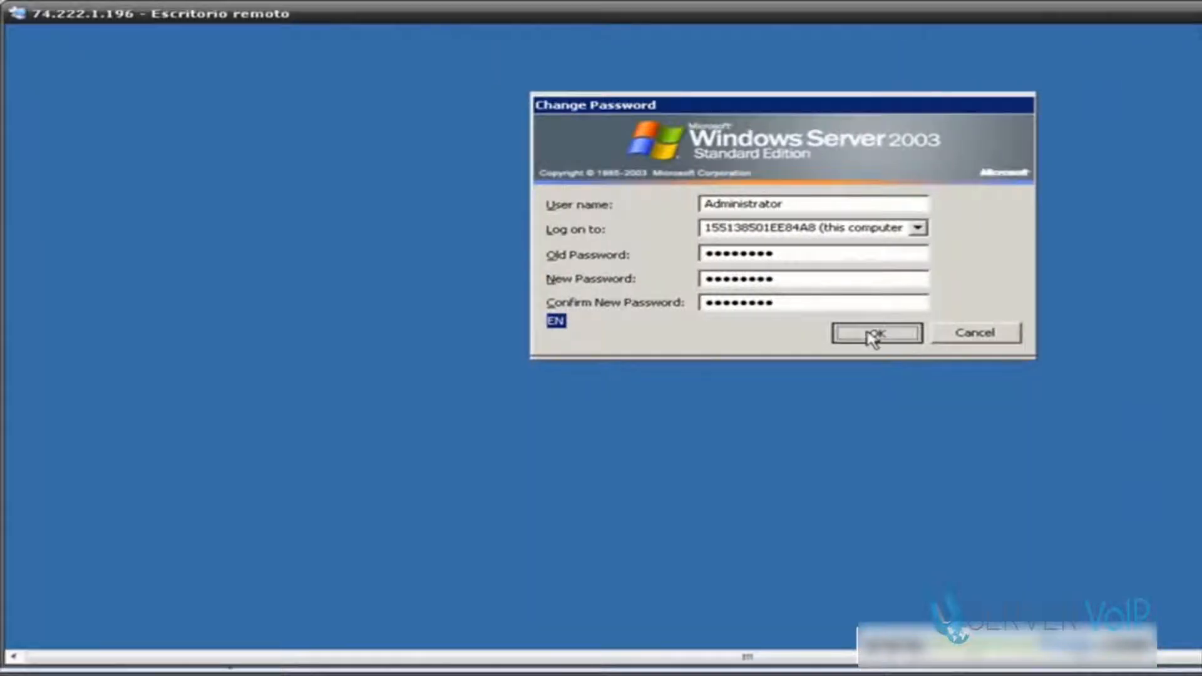
{"action": "left_click", "coordinate": [818, 338]}
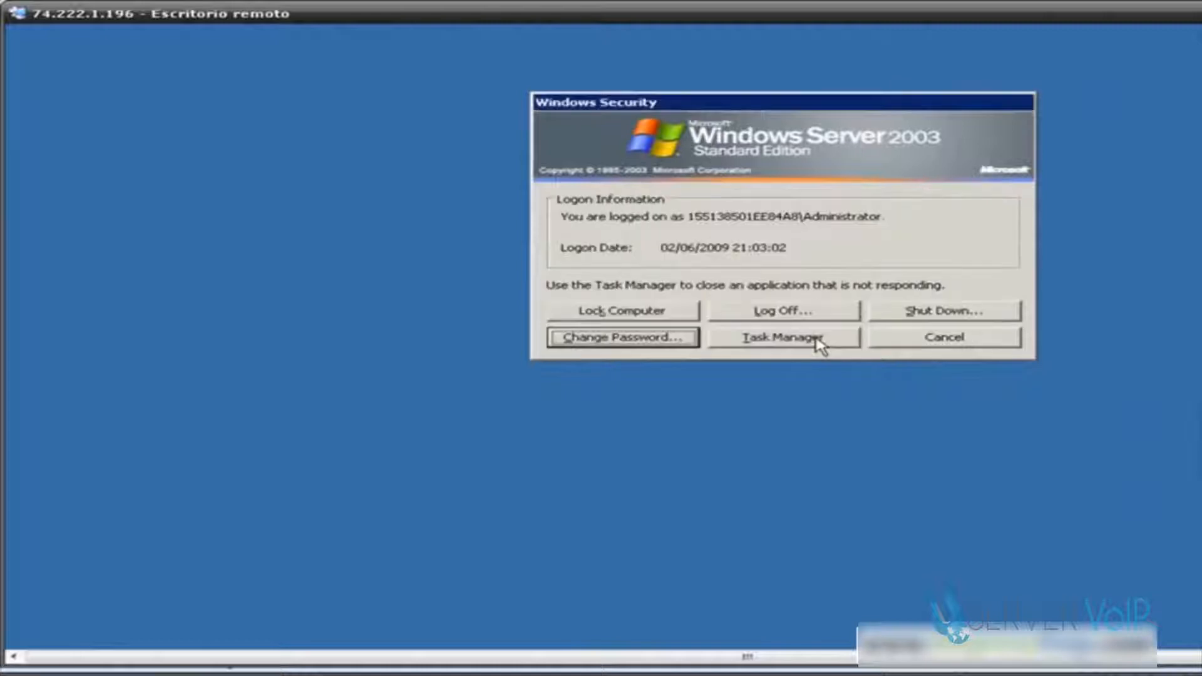
{"action": "left_click", "coordinate": [913, 347]}
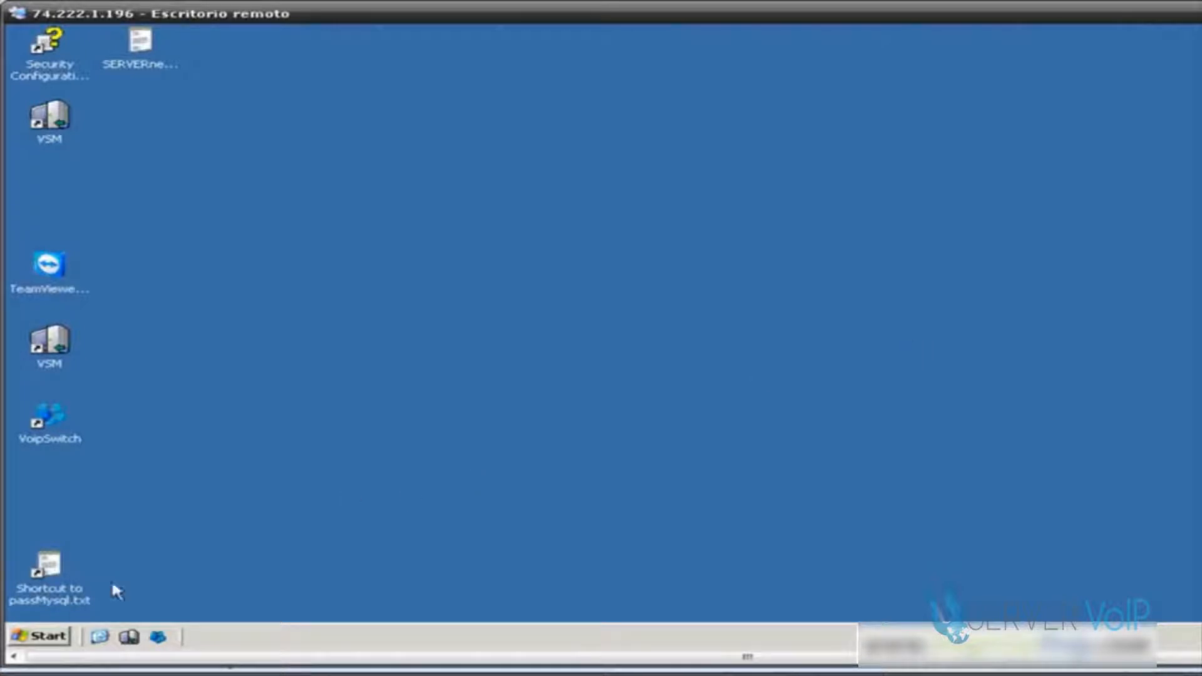
Step: Launch VoipBox from the Start menu, then start the VoipSwitch server from its desktop icon
{"action": "left_click", "coordinate": [38, 638]}
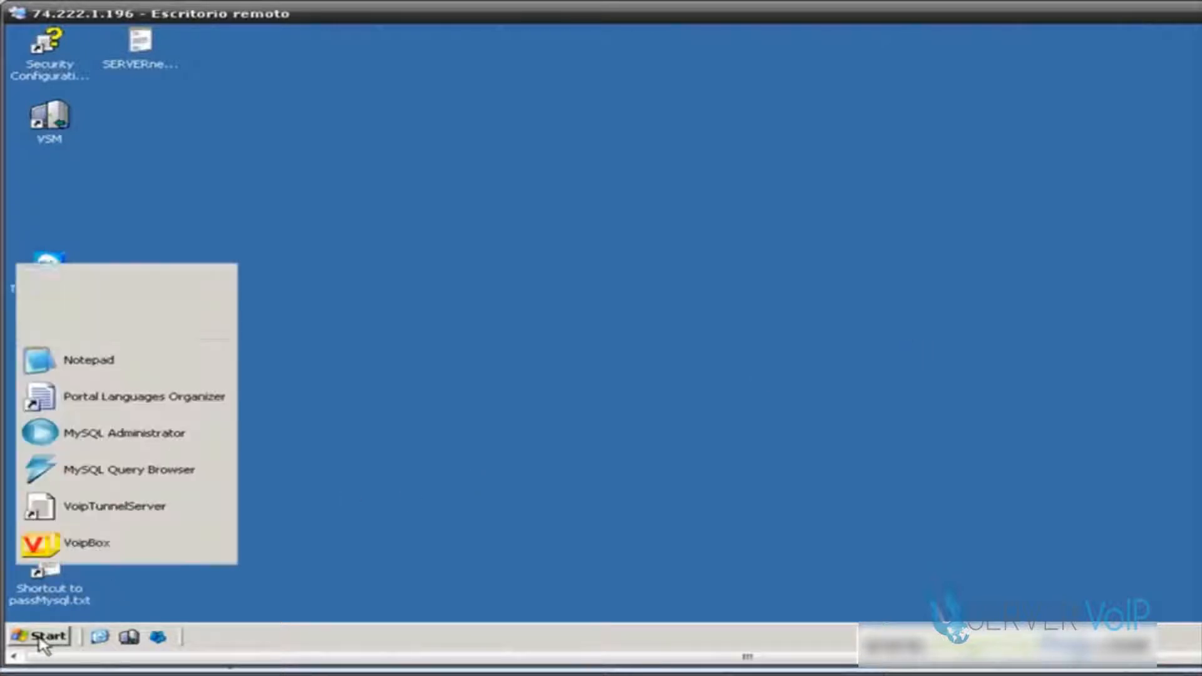
{"action": "left_click", "coordinate": [82, 545]}
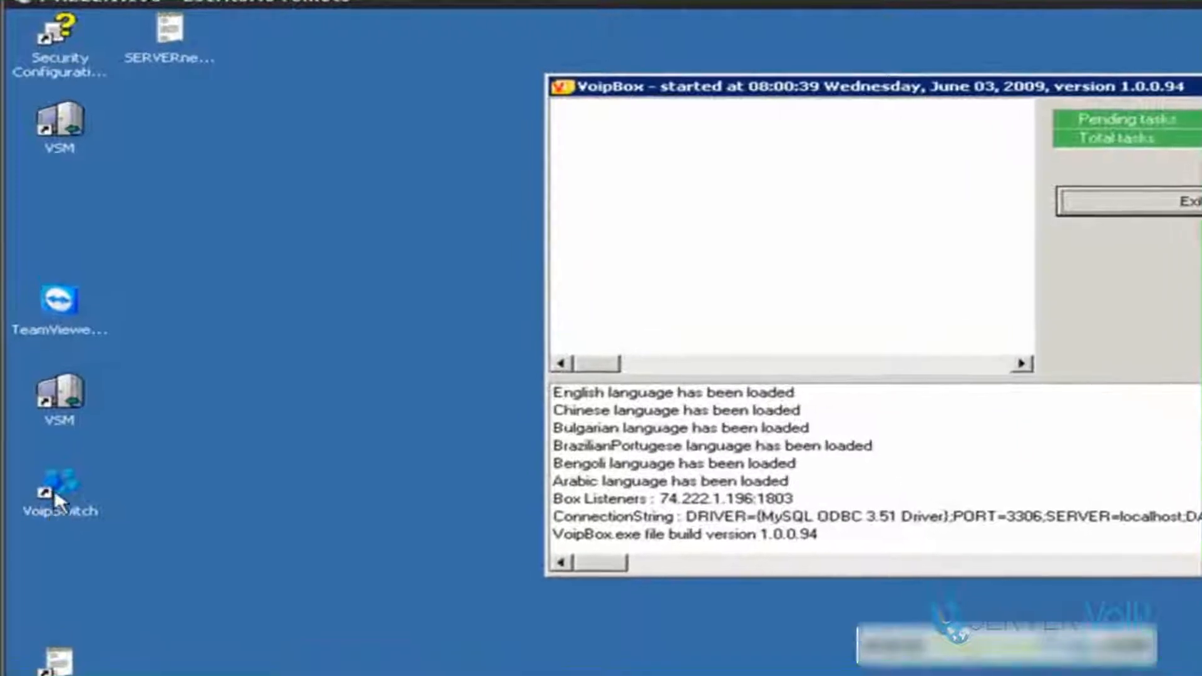
{"action": "double_click", "coordinate": [55, 486]}
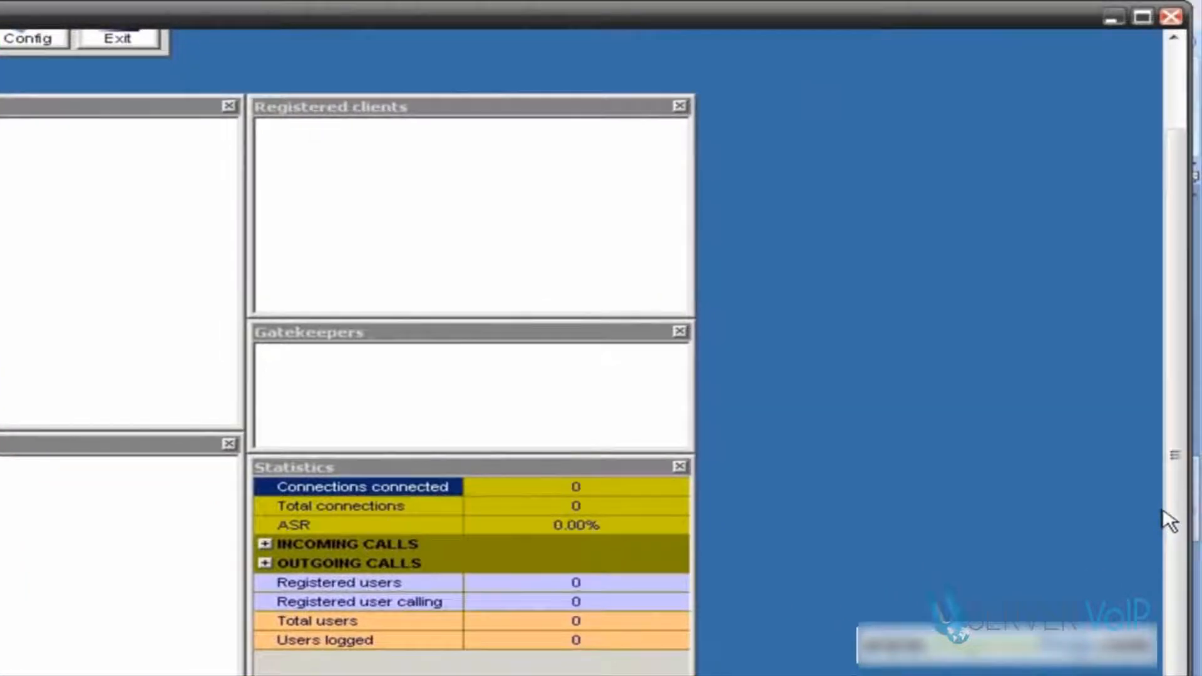
{"action": "left_click_drag", "start_coordinate": [1177, 466], "coordinate": [1157, 374]}
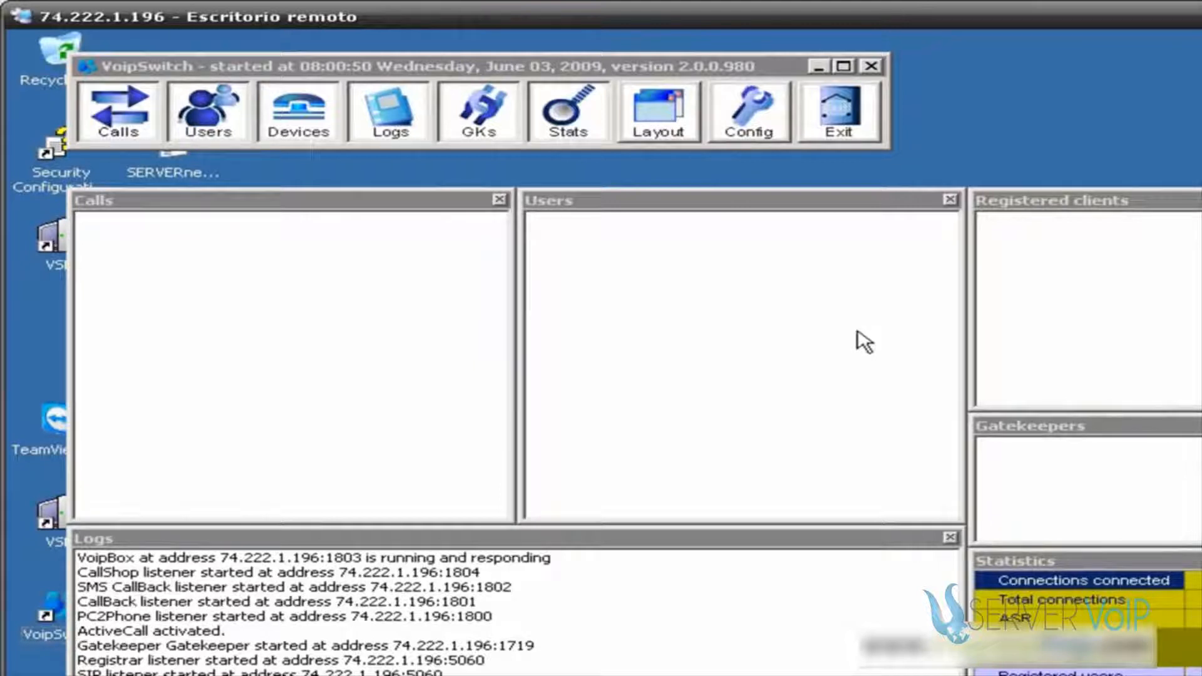
Step: Launch VoipSwitch Manager from the Config button in the VoipSwitch toolbar
{"action": "left_click", "coordinate": [761, 131]}
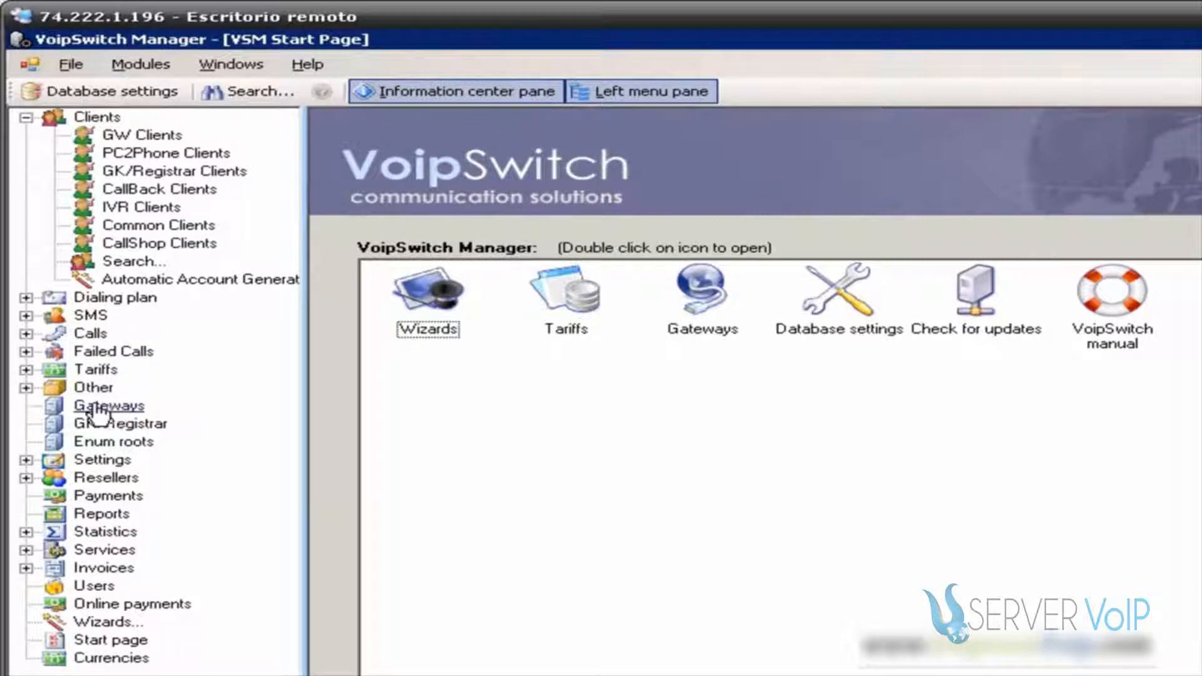
Step: Show the Gateways list and select the SIPTRAFFIC gateway's description text
{"action": "left_click", "coordinate": [93, 410]}
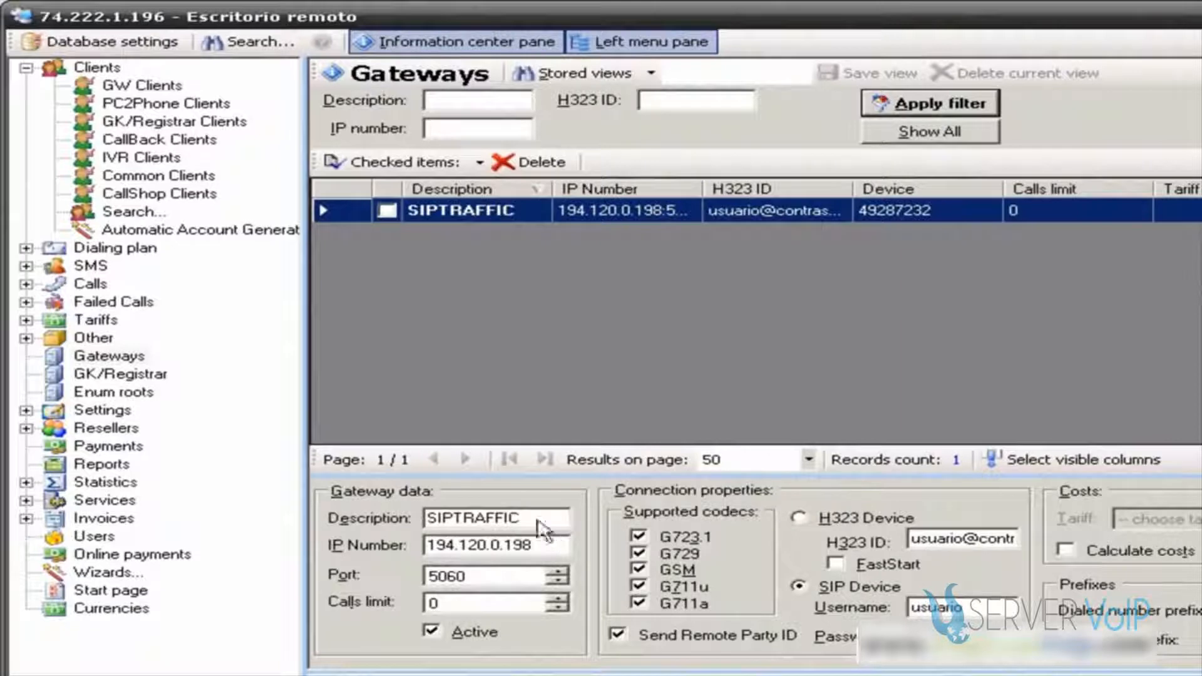
{"action": "left_click_drag", "start_coordinate": [522, 518], "coordinate": [406, 529]}
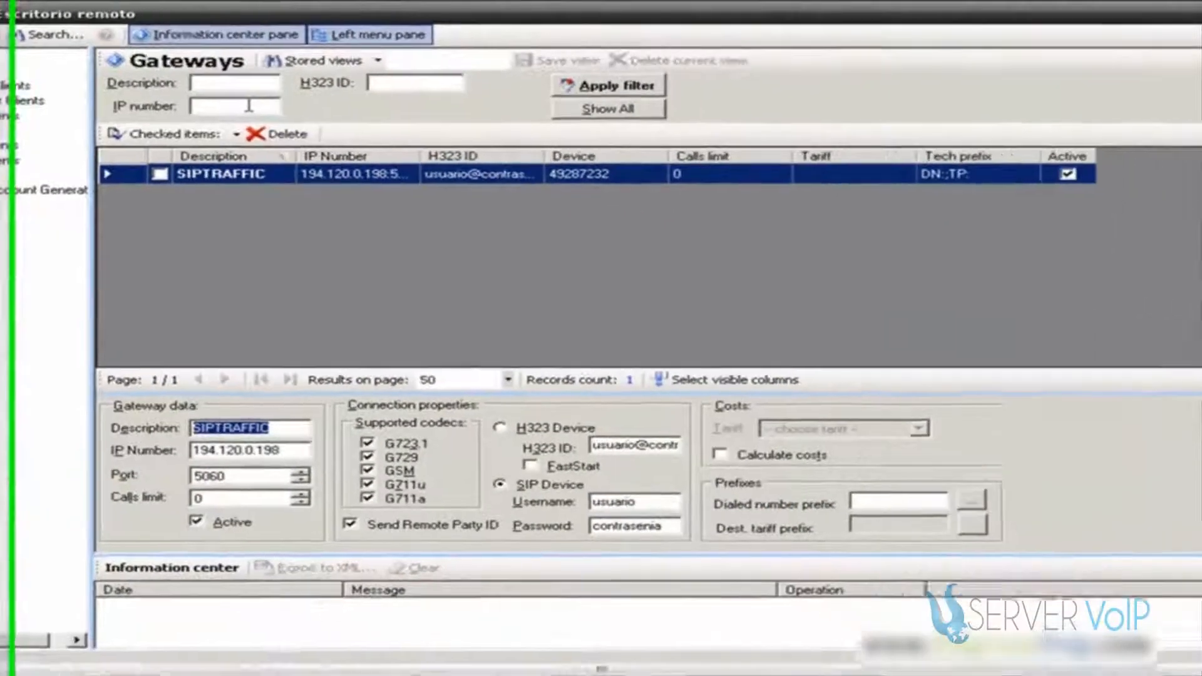
Step: Add a new gateway described as RICARDO, then bring up the GK/Registrar list
{"action": "key", "text": "BackSpace"}
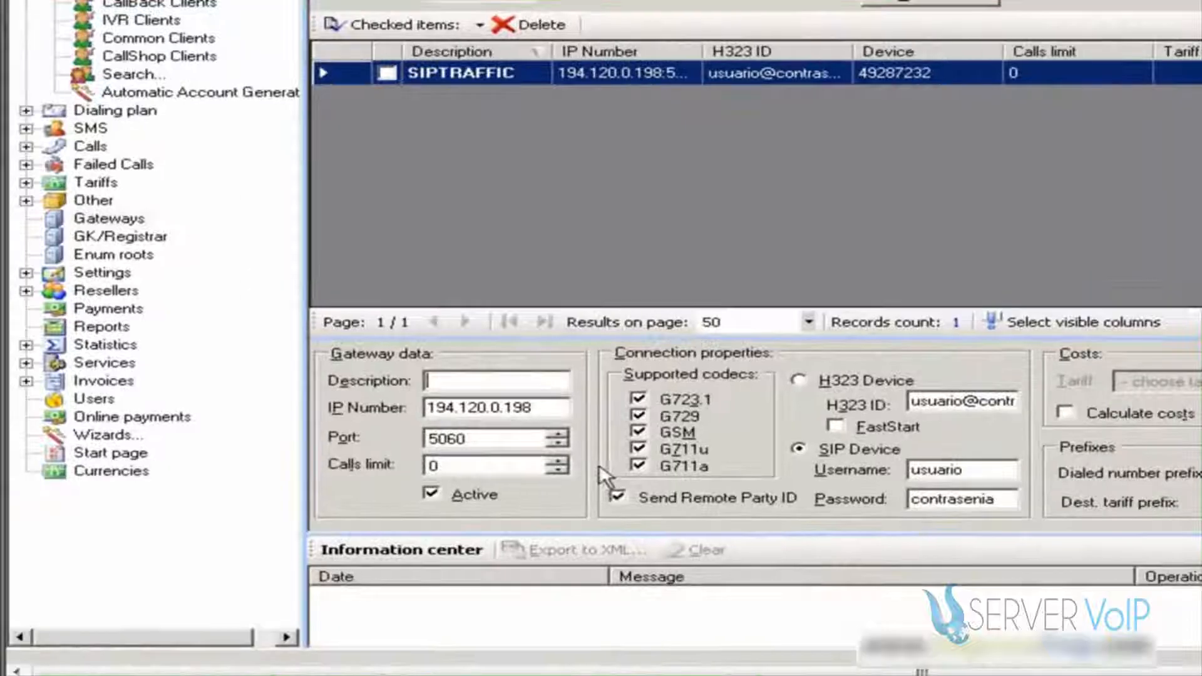
{"action": "type", "text": "RICAR"}
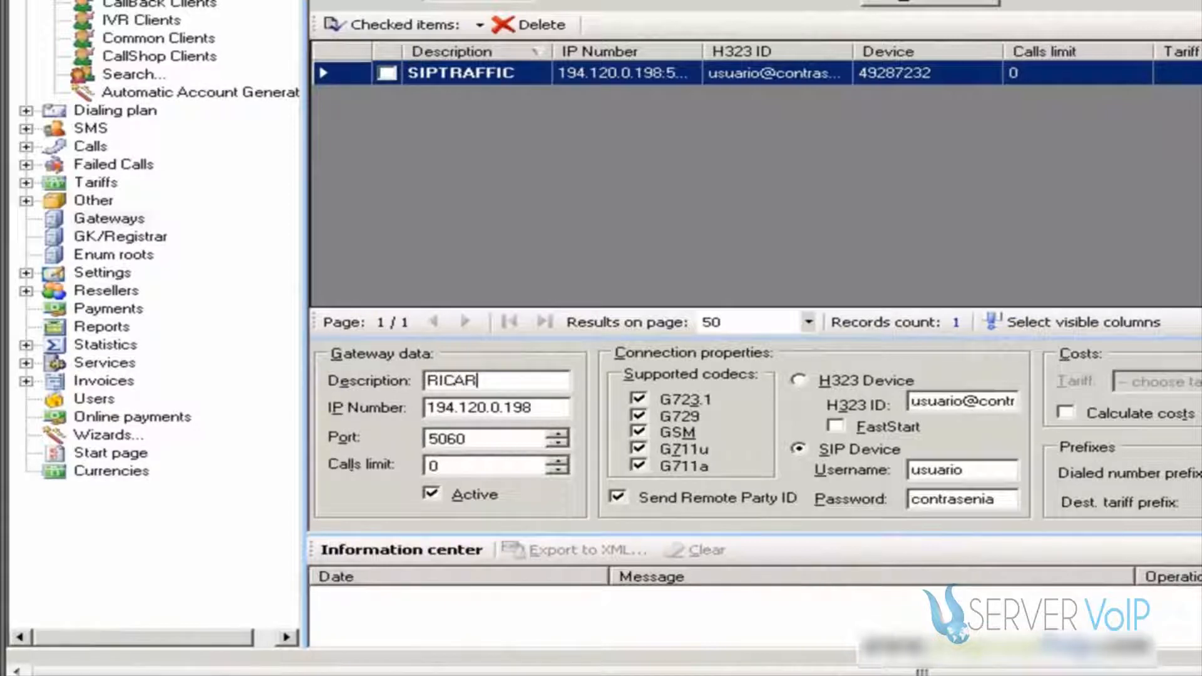
{"action": "type", "text": "DO"}
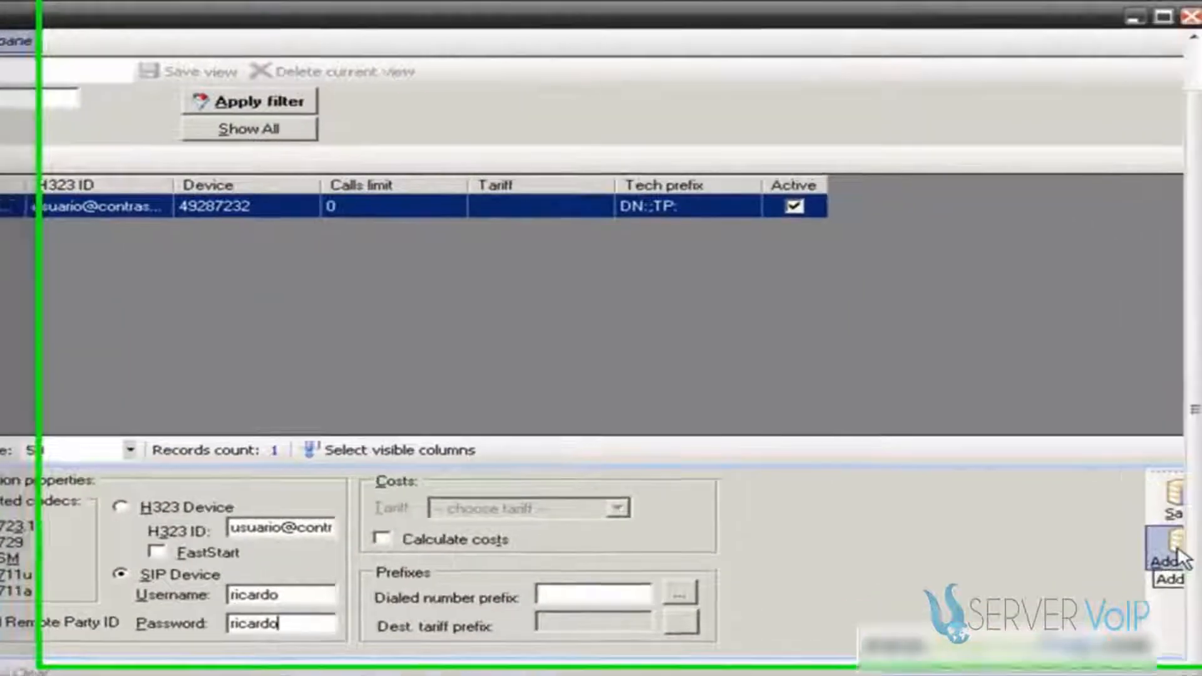
{"action": "left_click", "coordinate": [1170, 556]}
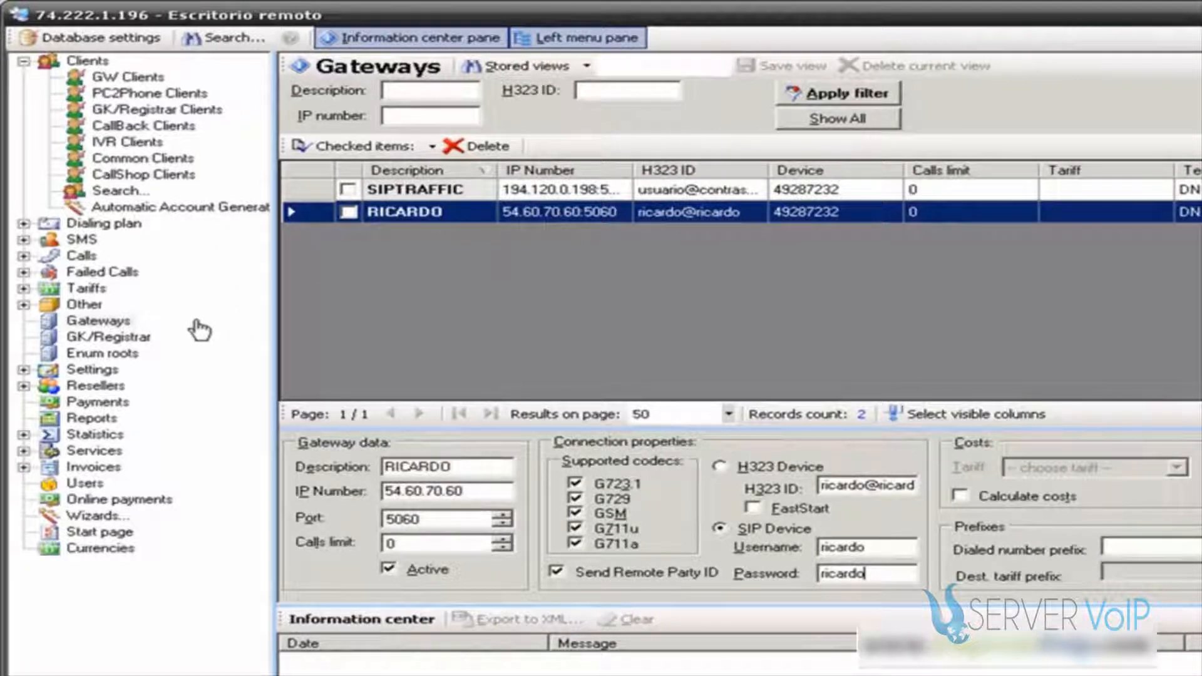
{"action": "left_click", "coordinate": [138, 338]}
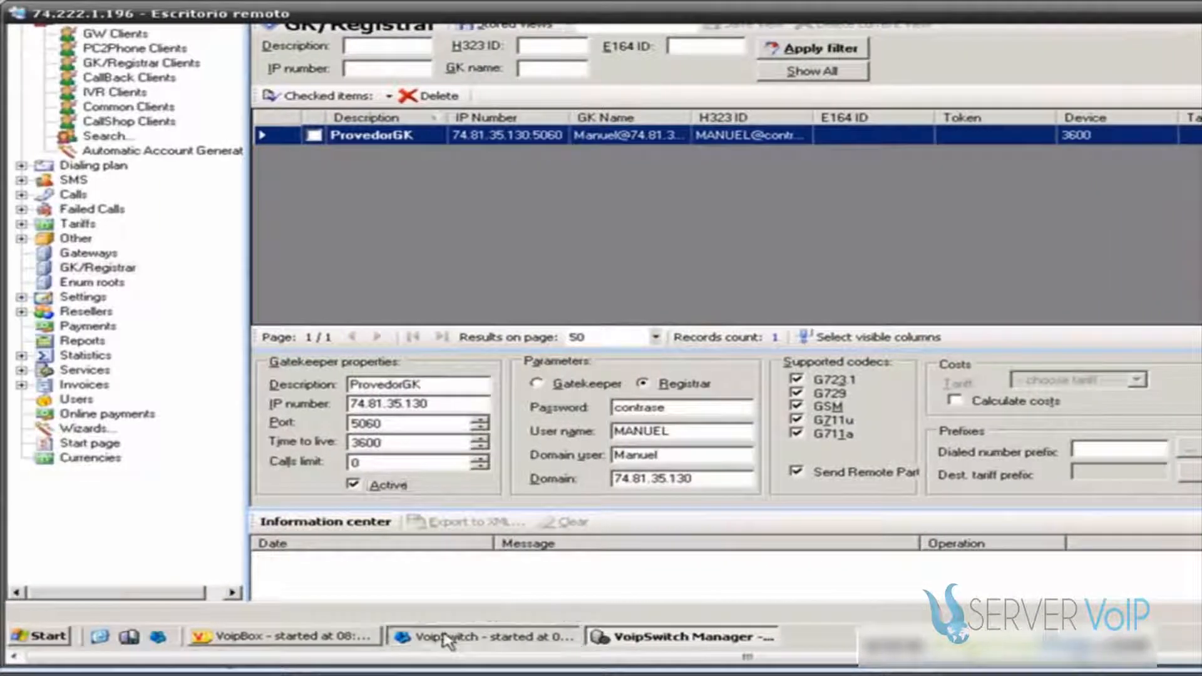
Step: Synchronize the VoipSwitch gatekeepers with the database so ProvedorGK appears, then go back to the manager
{"action": "left_click", "coordinate": [445, 639]}
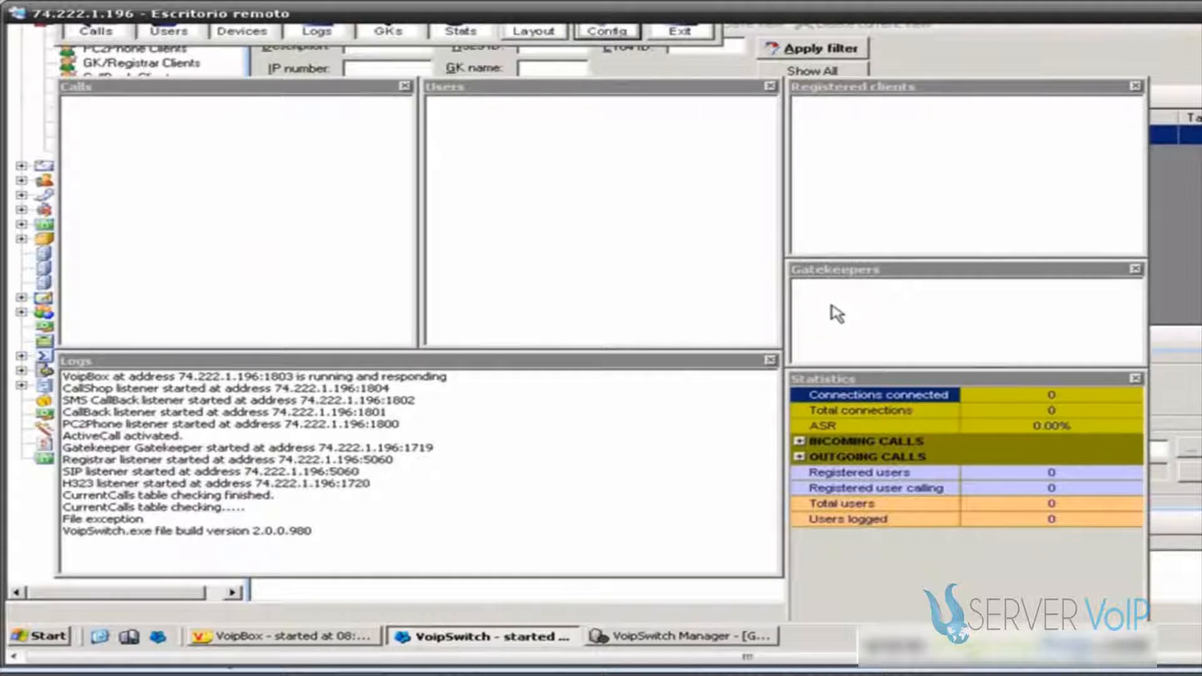
{"action": "right_click", "coordinate": [835, 313]}
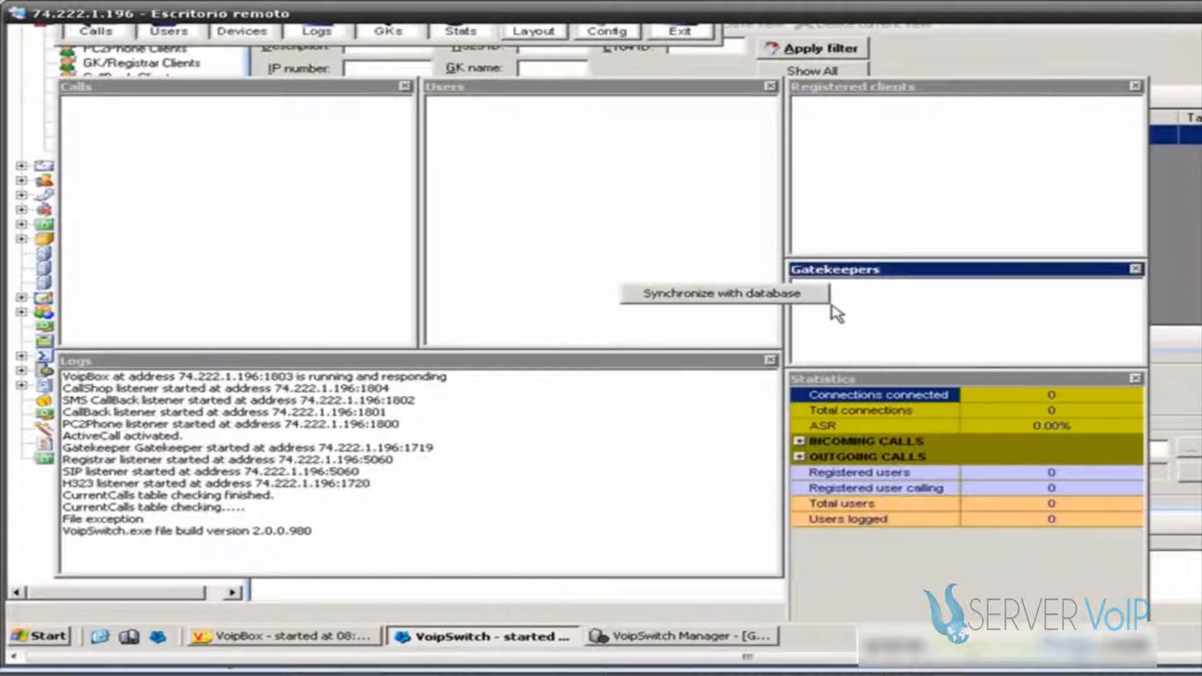
{"action": "left_click", "coordinate": [757, 295]}
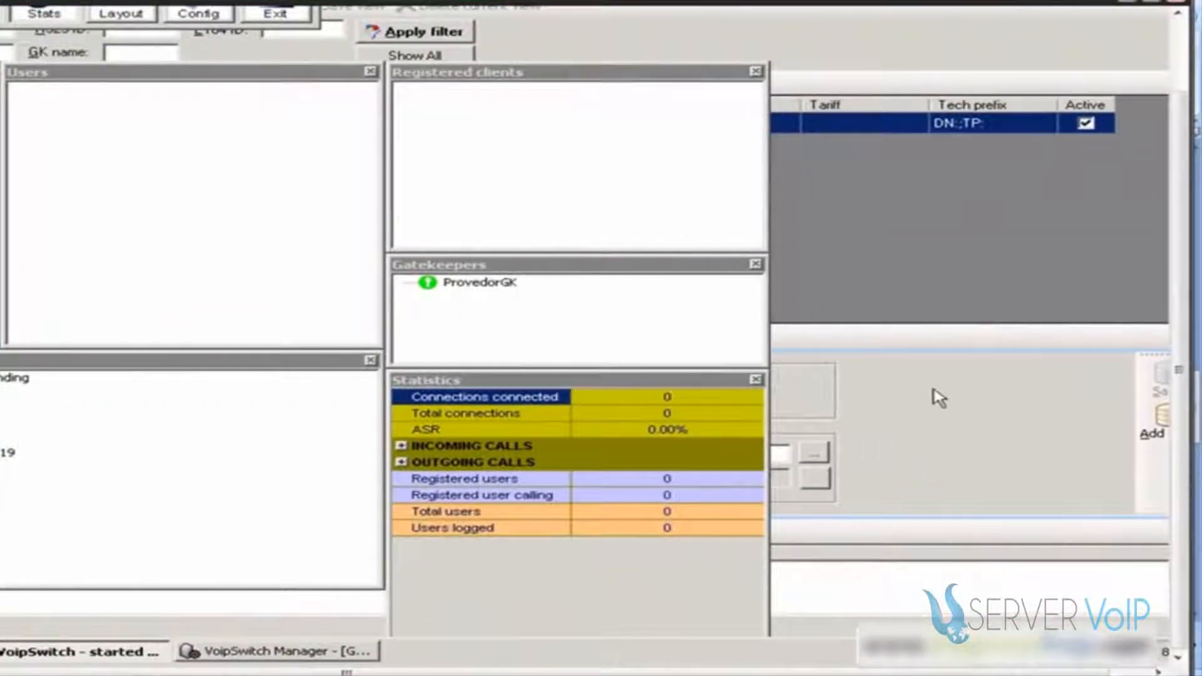
{"action": "left_click", "coordinate": [756, 380]}
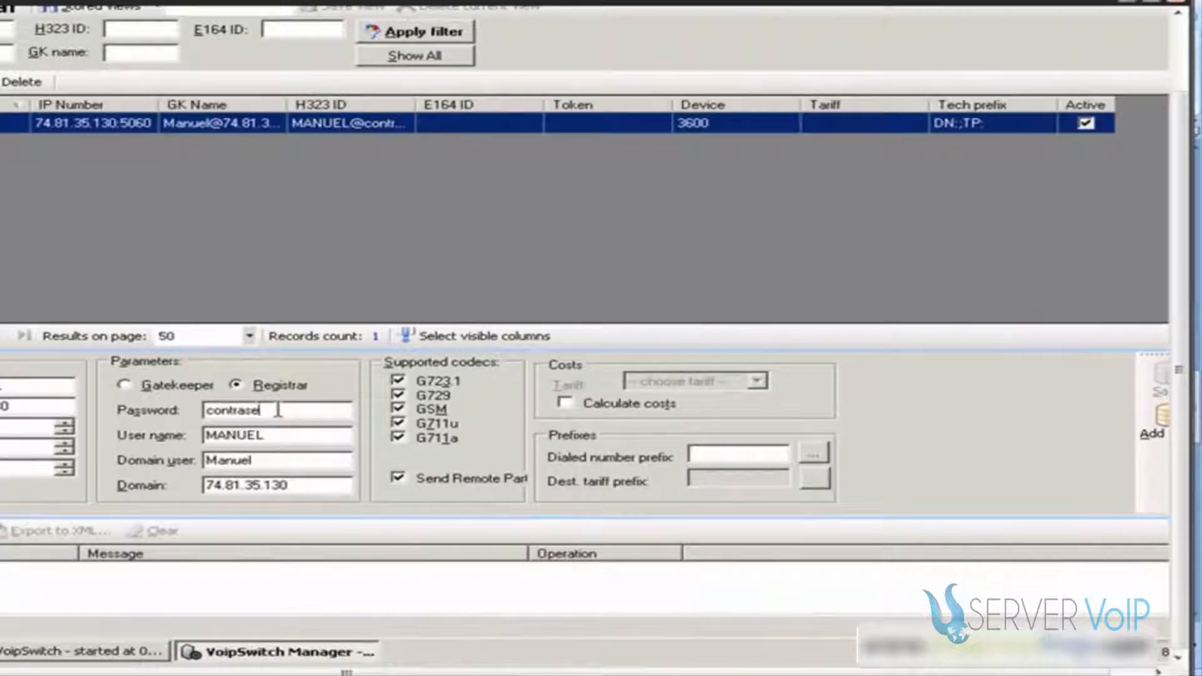
Step: Shorten the ProvedorGK registrar password, save, and resynchronize gatekeepers so it goes offline
{"action": "key", "text": "BackSpace"}
{"action": "key", "text": "BackSpace"}
{"action": "left_click", "coordinate": [1161, 386]}
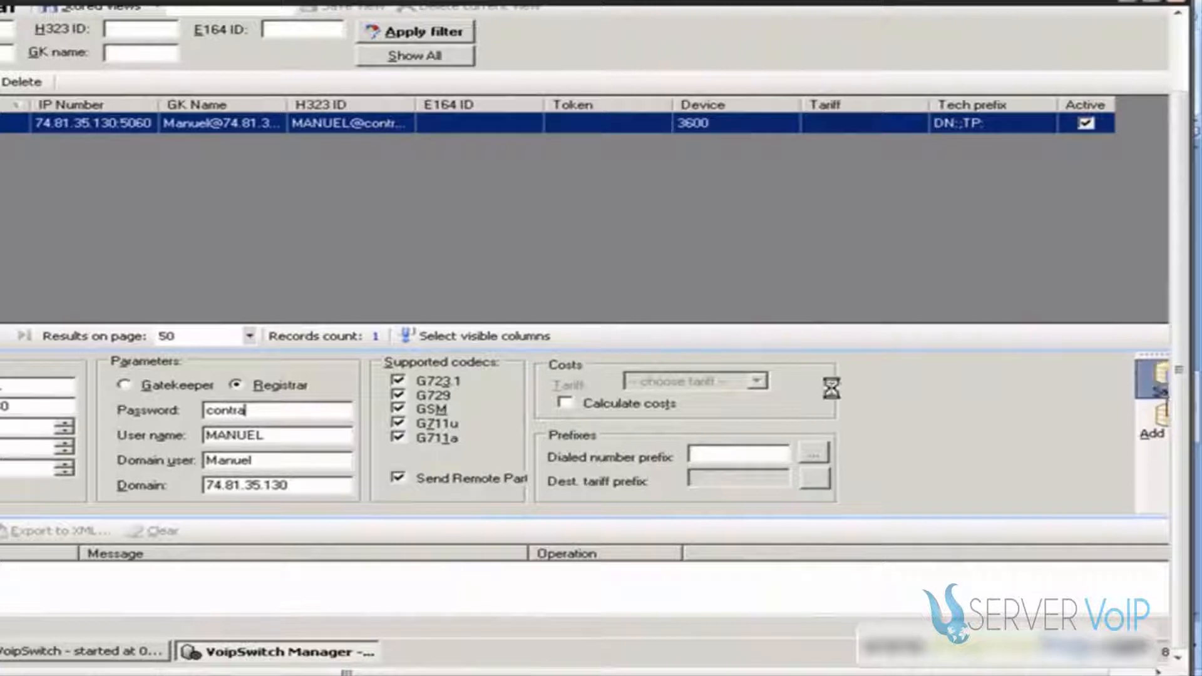
{"action": "left_click", "coordinate": [77, 648]}
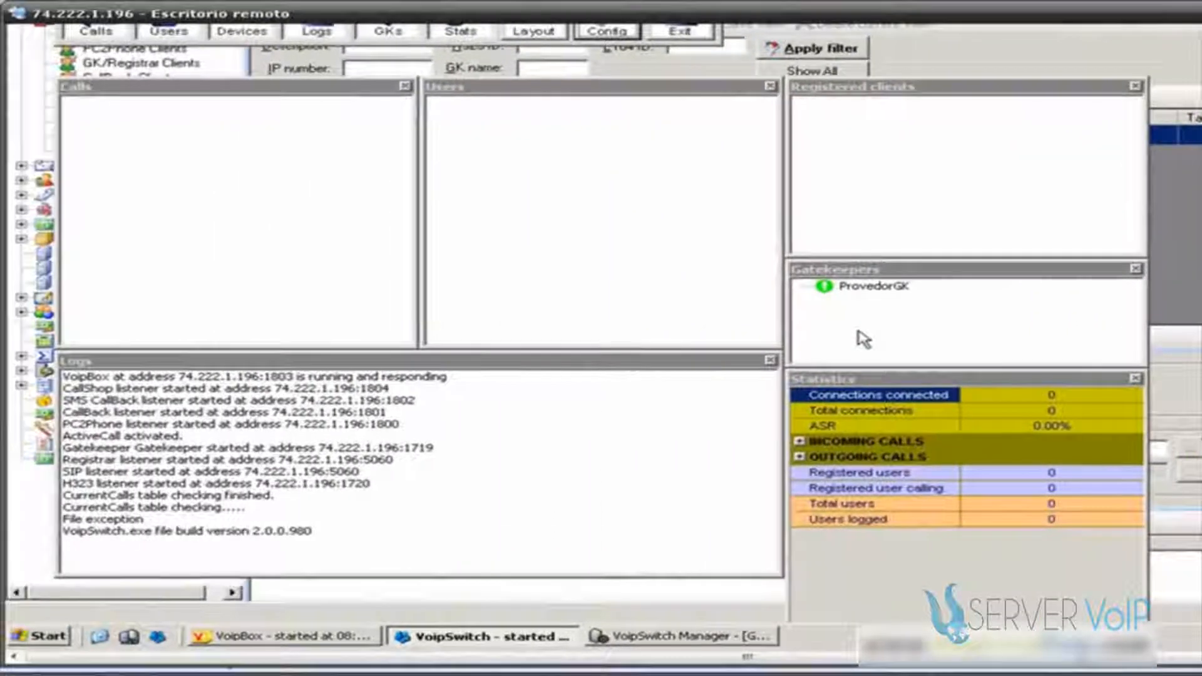
{"action": "right_click", "coordinate": [864, 339]}
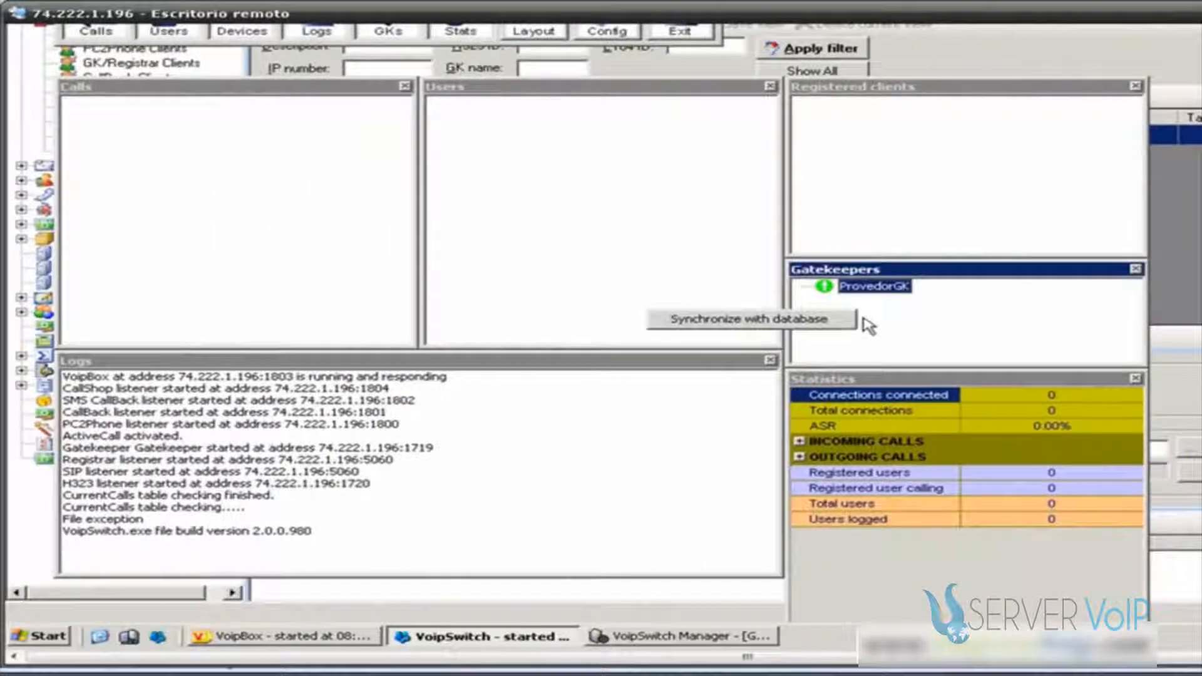
{"action": "left_click", "coordinate": [845, 317]}
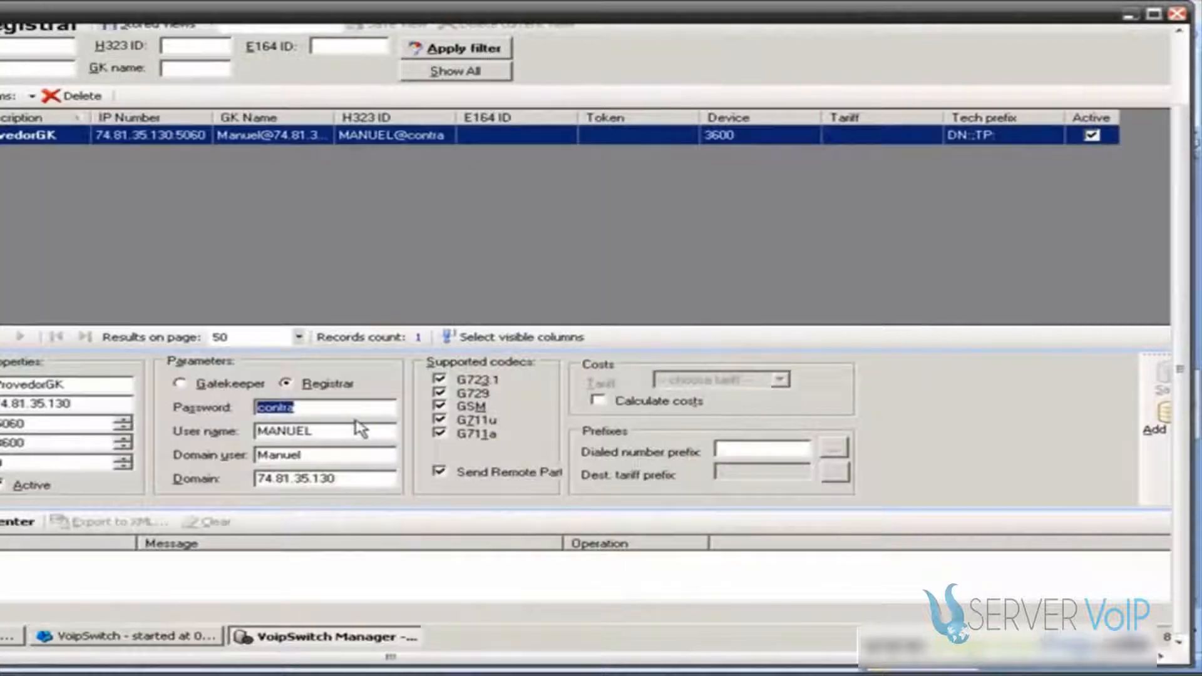
Step: Restore the registrar password by appending 'se', save, and resynchronize so ProvedorGK shows online
{"action": "left_click", "coordinate": [325, 408]}
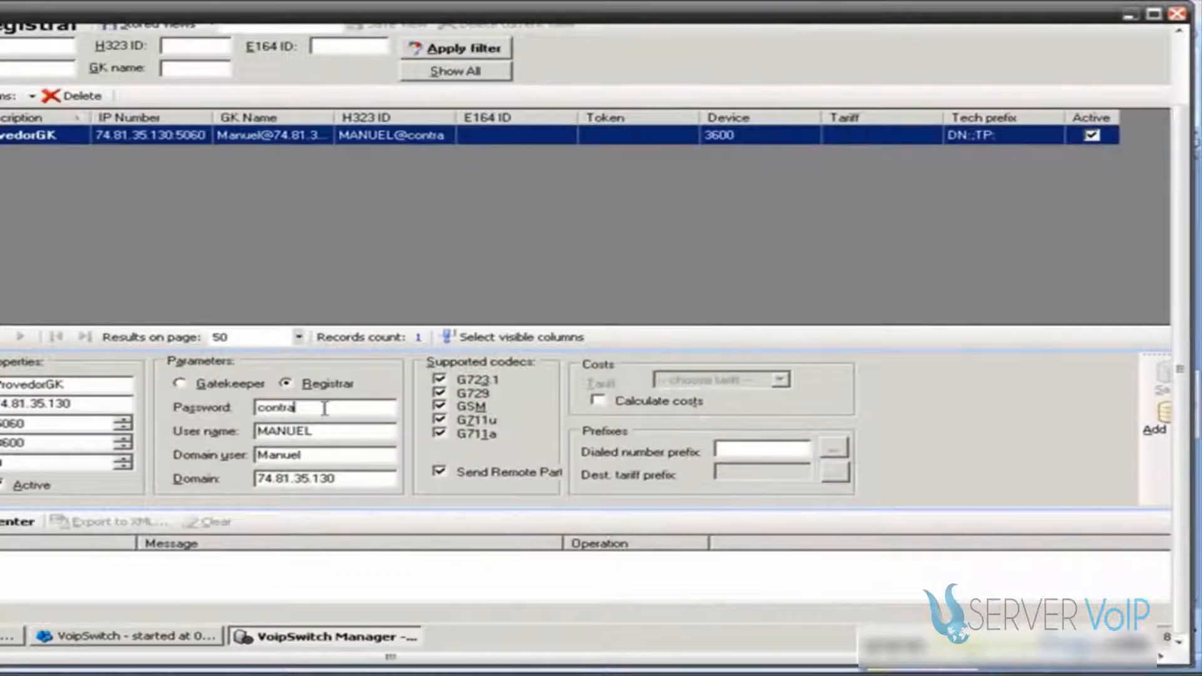
{"action": "type", "text": "se"}
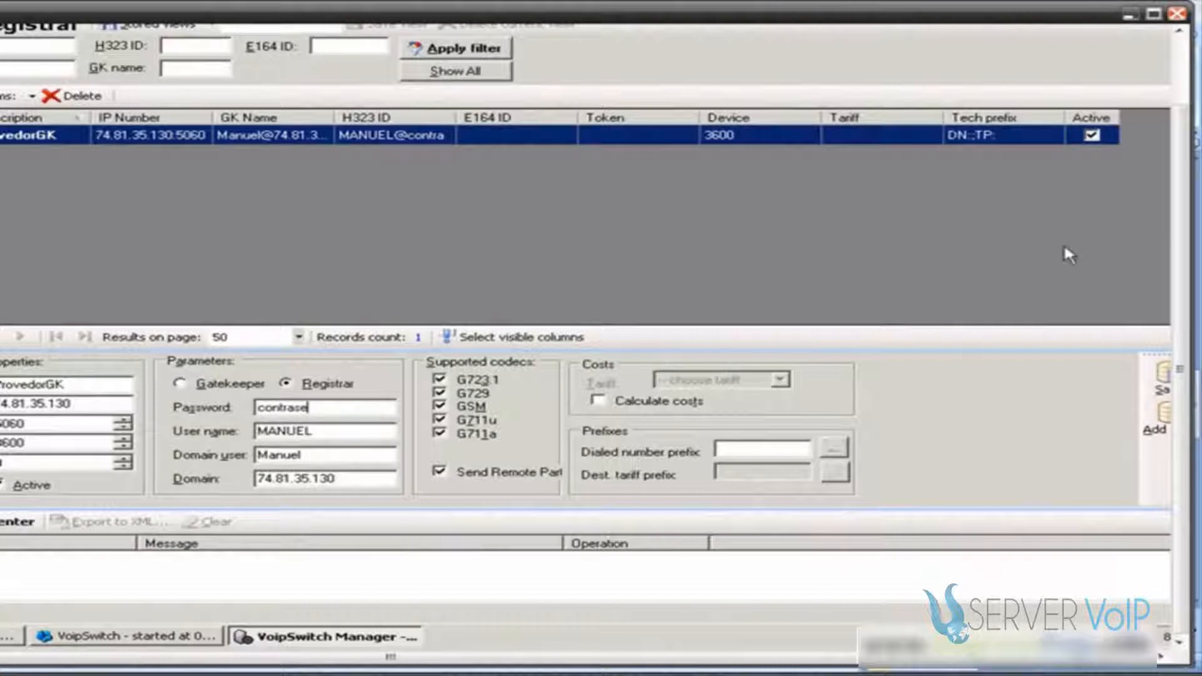
{"action": "left_click", "coordinate": [1162, 376]}
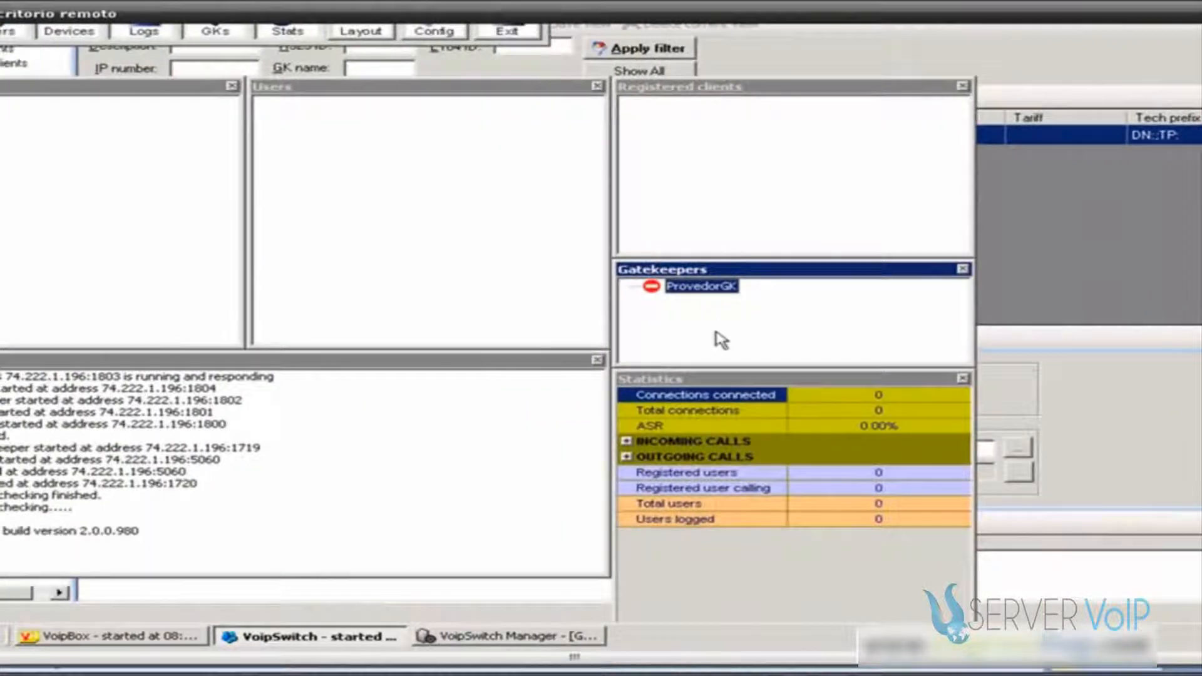
{"action": "right_click", "coordinate": [713, 329]}
{"action": "left_click", "coordinate": [691, 323]}
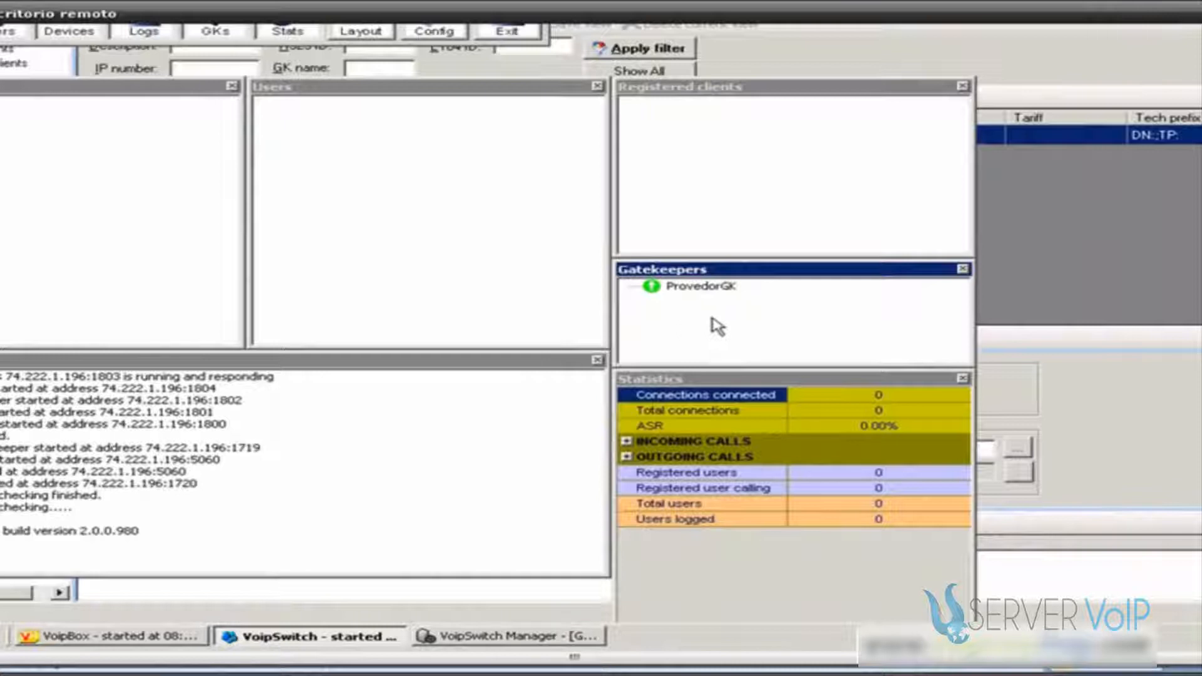
{"action": "left_click", "coordinate": [1196, 423]}
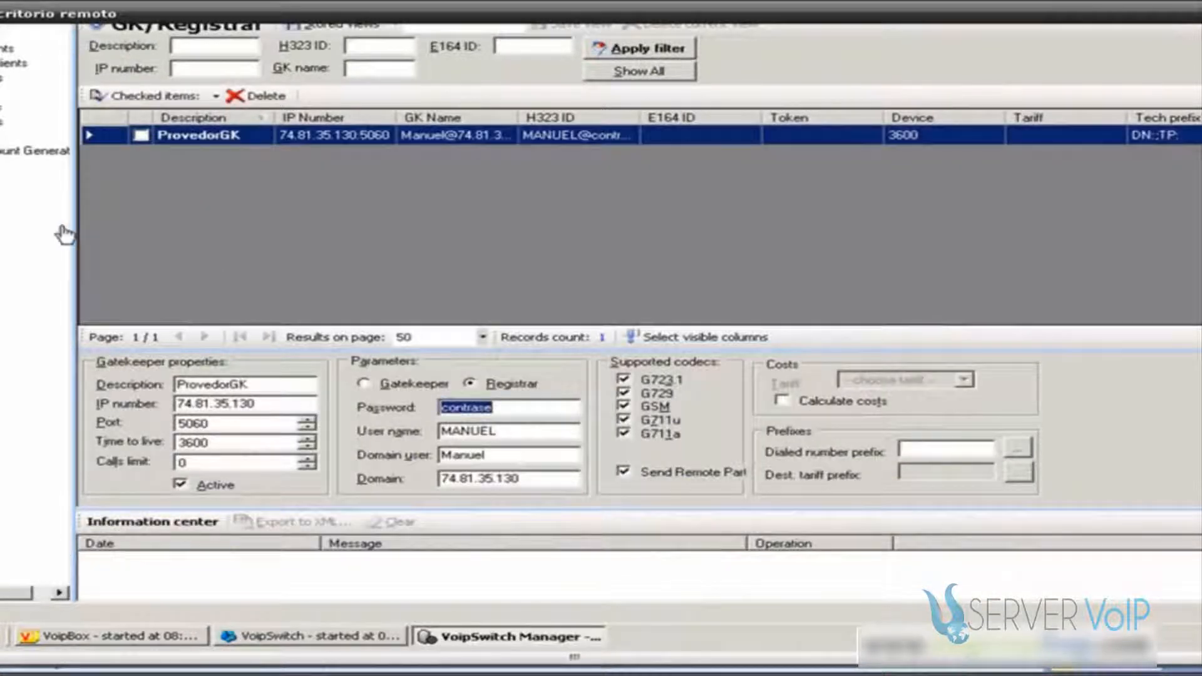